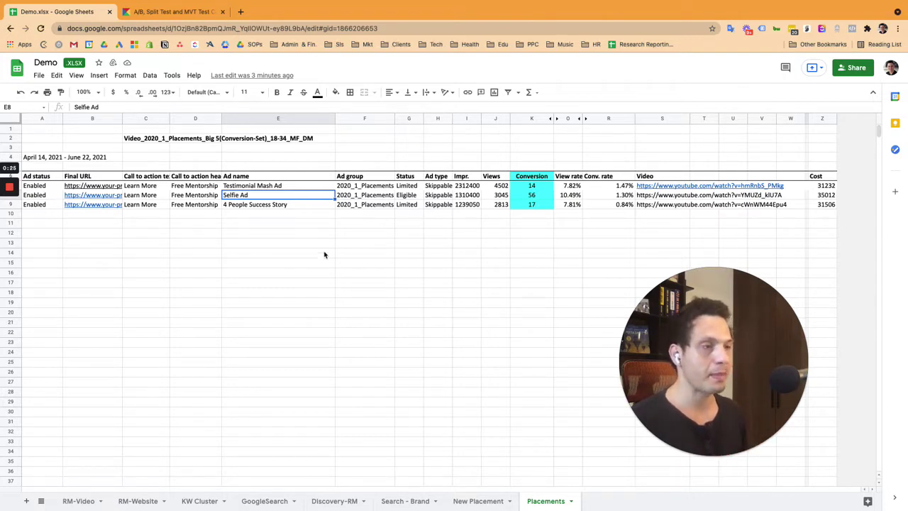
- Examine the three ad rows in the Placements sheet: Testimonial Mash Ad, Selfie Ad and 4 People Success Story
click(322, 227)
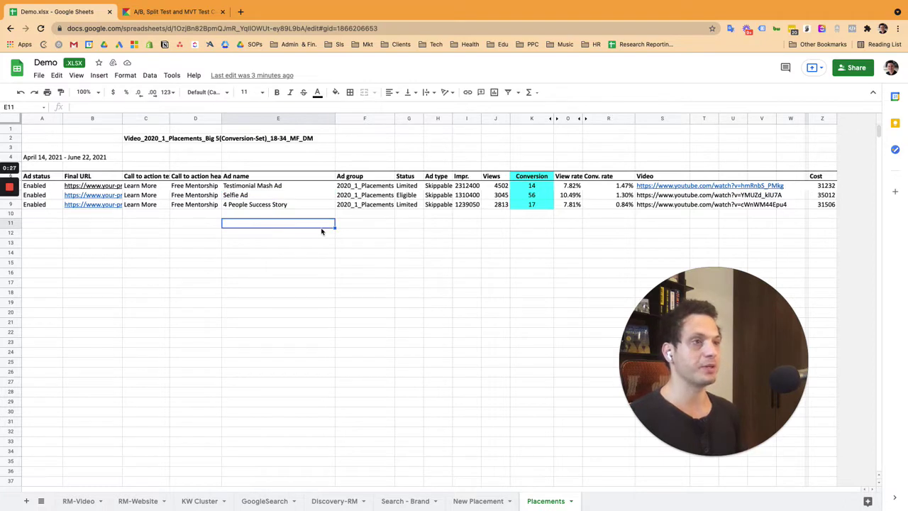
key(Up)
key(Up)
key(Up)
key(Up)
key(Down)
key(Up)
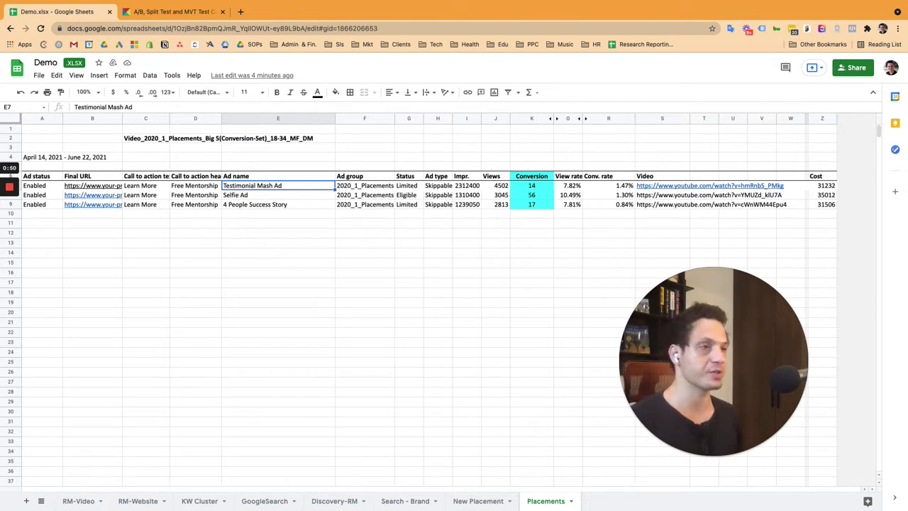
click(278, 195)
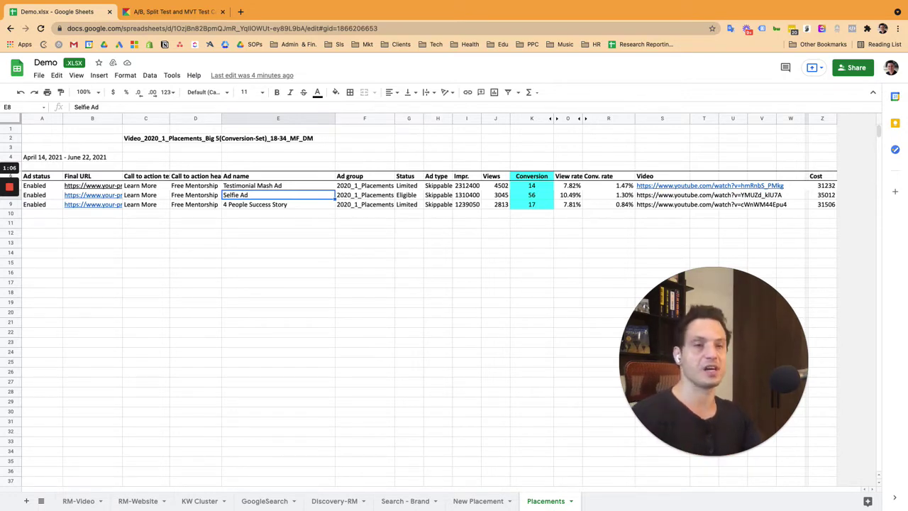
click(278, 204)
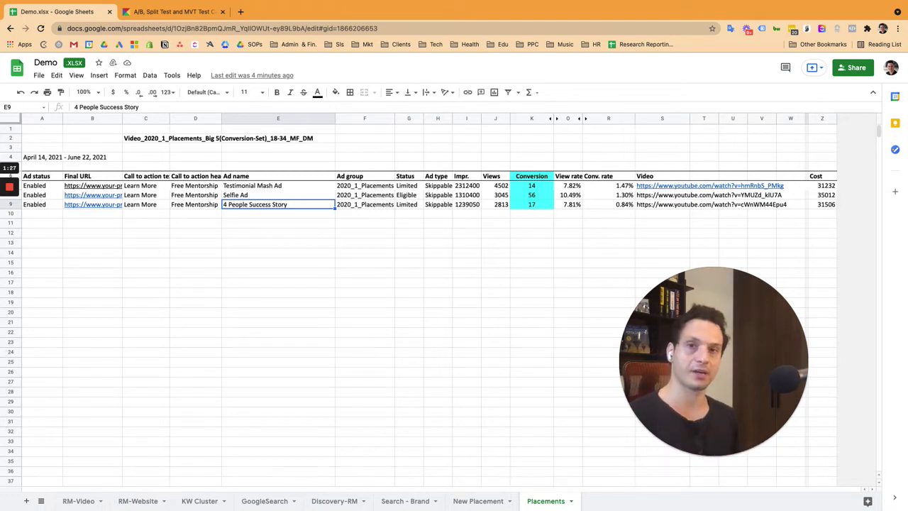
key(Up)
key(Up)
key(Down)
key(Down)
key(Up)
key(Up)
key(Right)
key(Left)
key(Down)
key(Down)
key(Up)
key(Up)
key(Left)
key(Down)
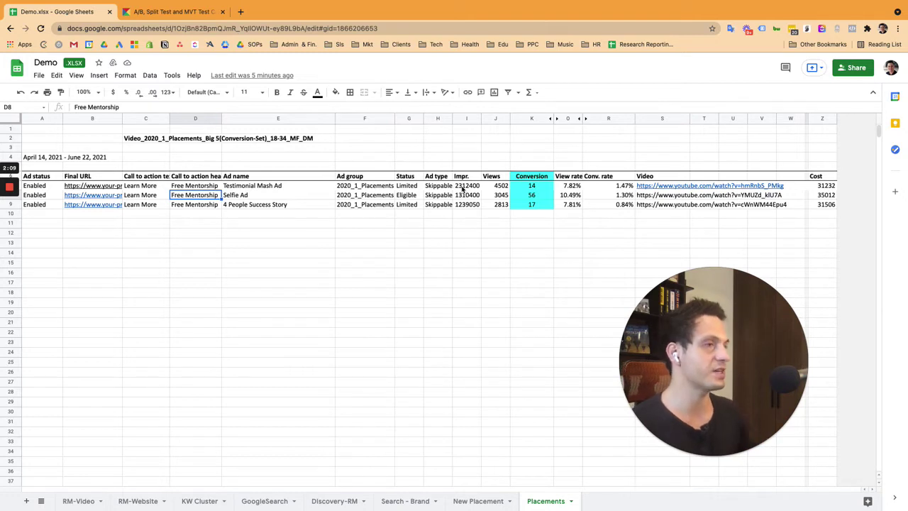
- Switch to the AdWords Robot A/B, Split Test and MVT Test Calculator and look over its heading
click(174, 12)
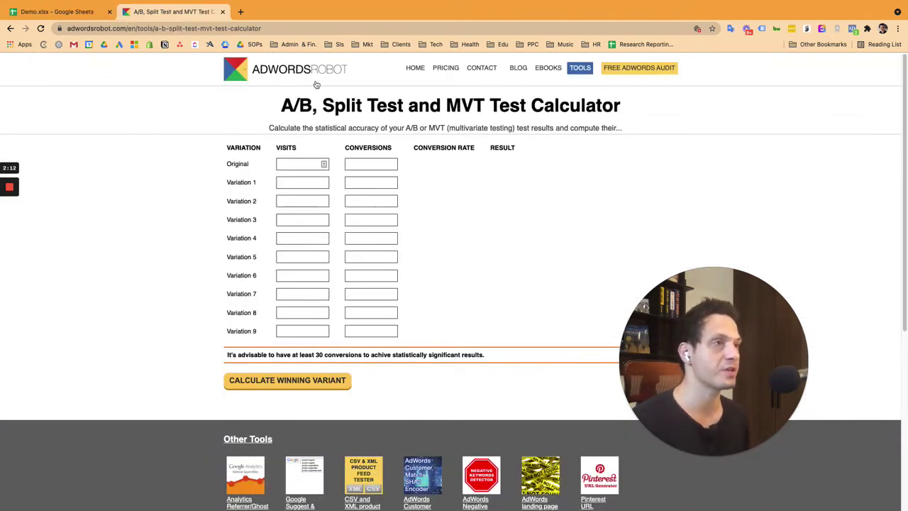
drag(274, 103, 373, 109)
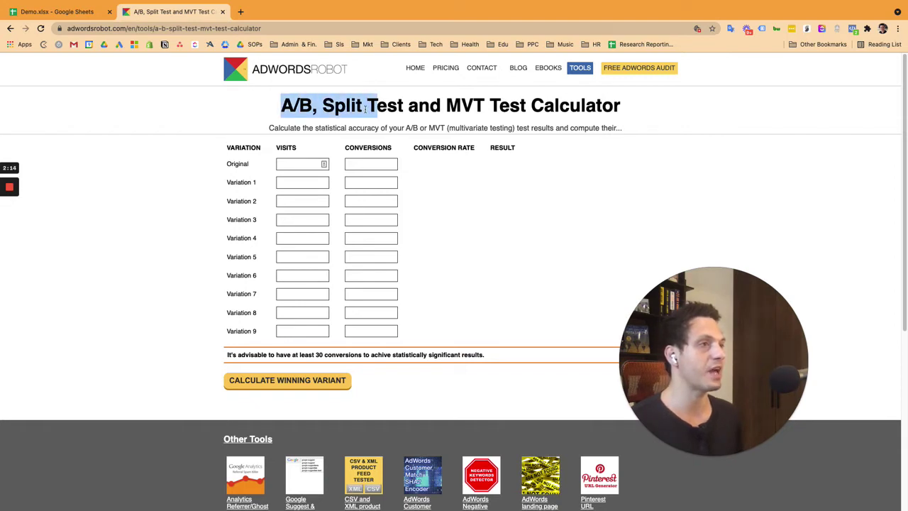
drag(632, 112, 481, 103)
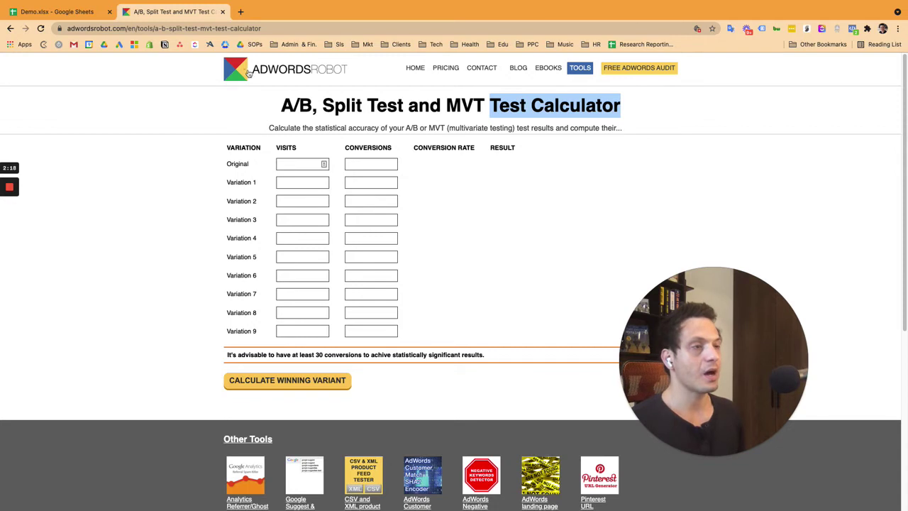
- Transfer the Testimonial Mash Ad's views, 4502, from the Google Sheets Placements data into the calculator's Original visits
click(83, 14)
click(409, 281)
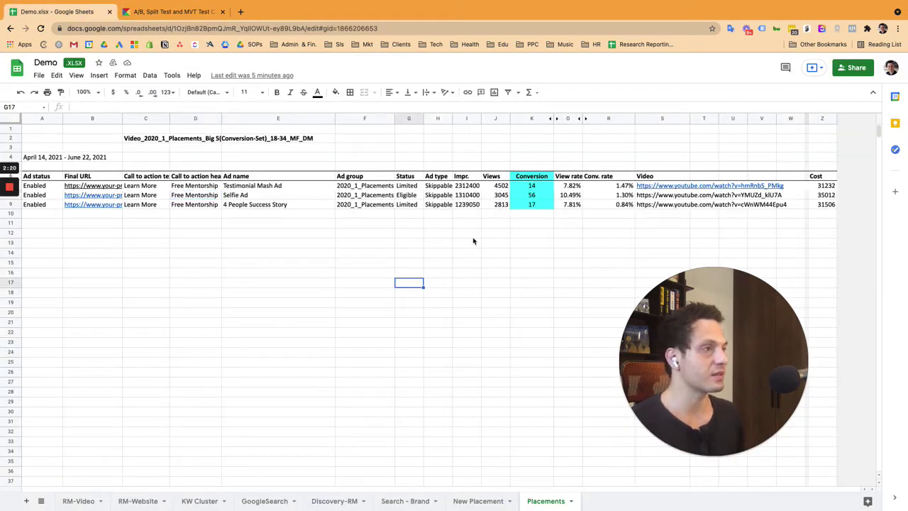
click(501, 187)
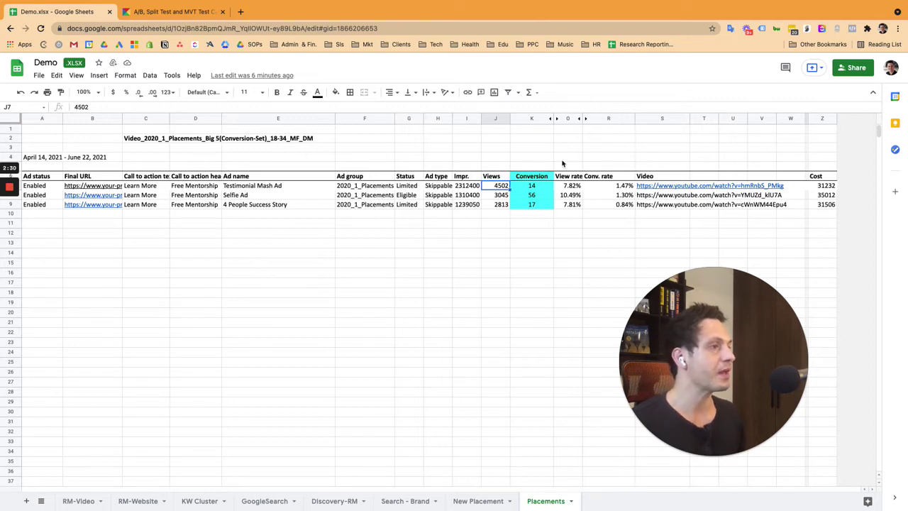
click(466, 186)
click(498, 187)
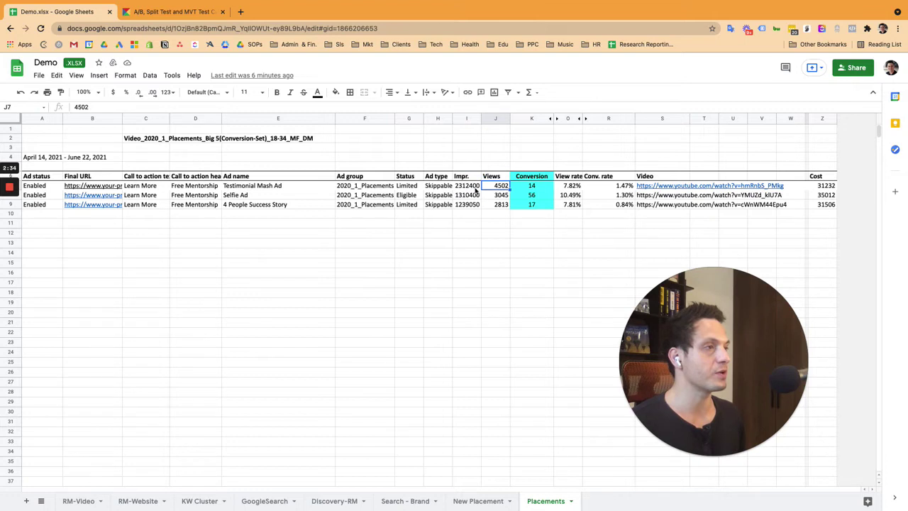
click(475, 188)
click(501, 185)
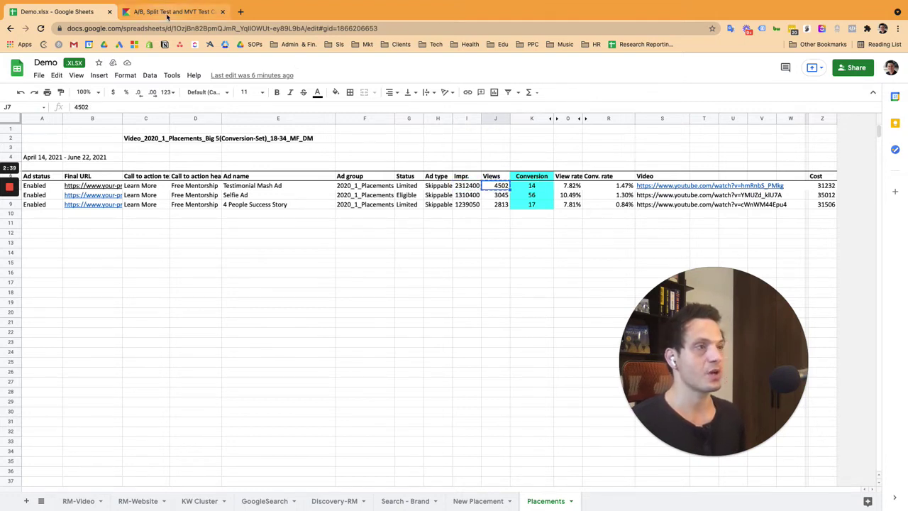
click(170, 11)
text(4502)
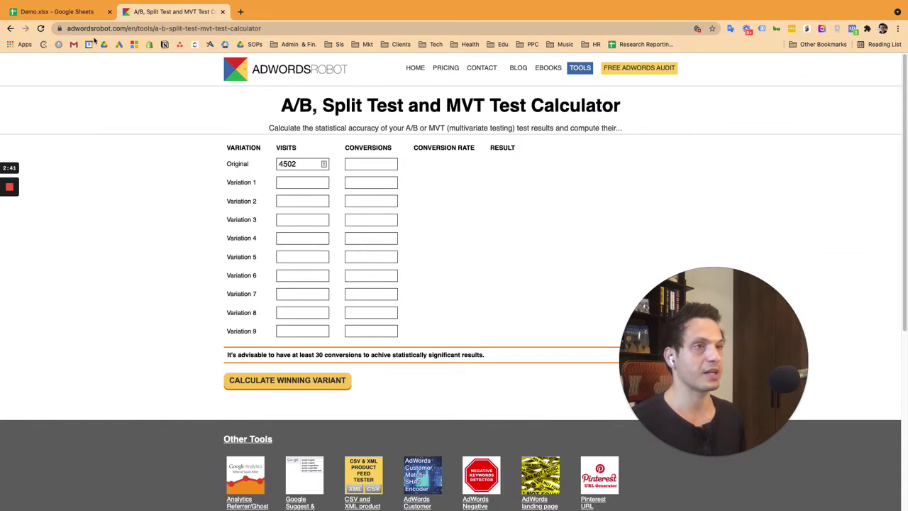
- Transfer the Selfie Ad's views, 3045, from the spreadsheet into the calculator's Variation 1 visits
click(71, 12)
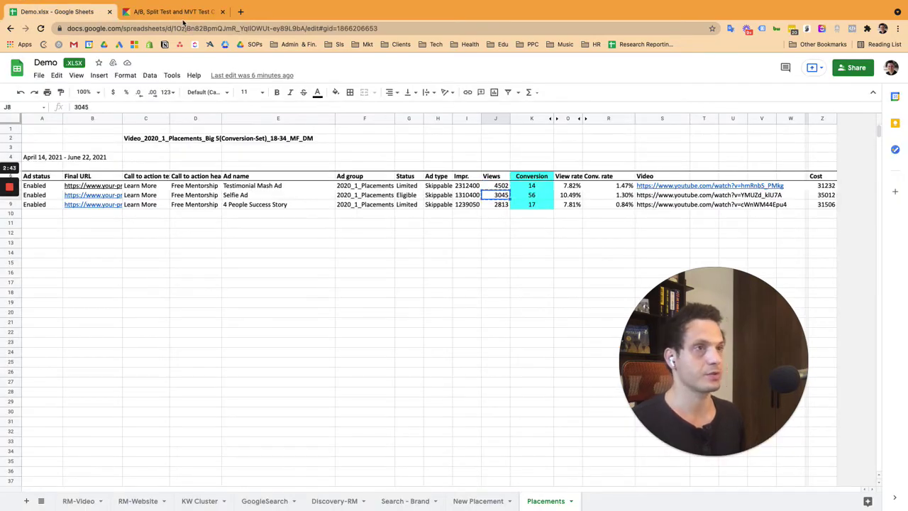
click(181, 15)
click(297, 182)
text(3045)
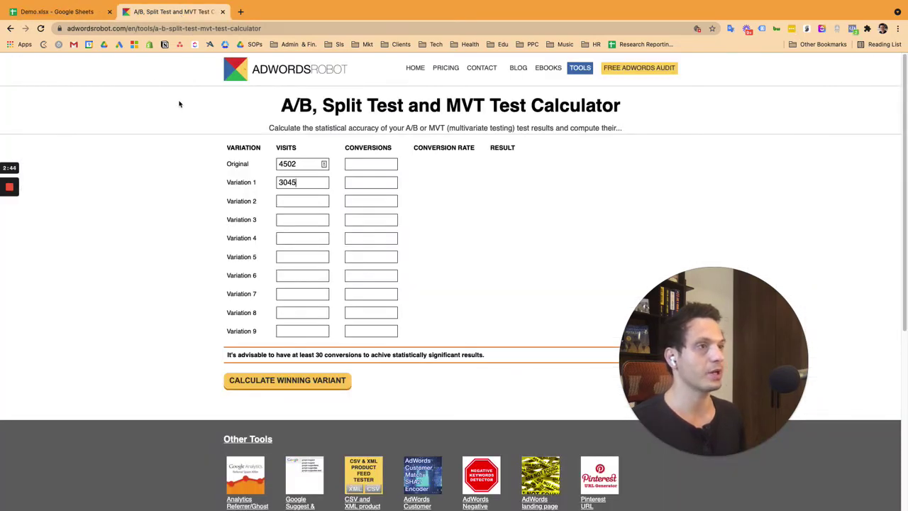
- Transfer the 4 People Success Story ad's views, 2813, from the spreadsheet into the calculator's Variation 2 visits
click(79, 17)
click(501, 205)
key(super+c)
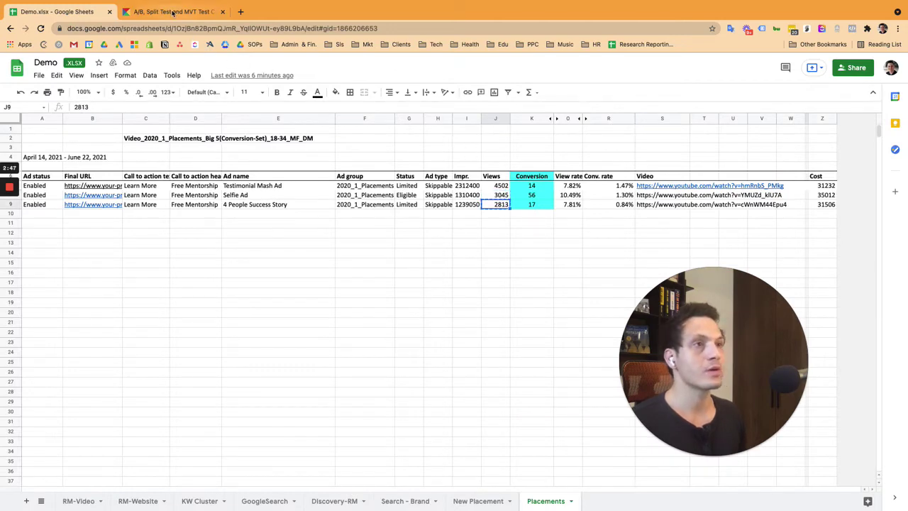
click(177, 12)
click(303, 201)
key(super+v)
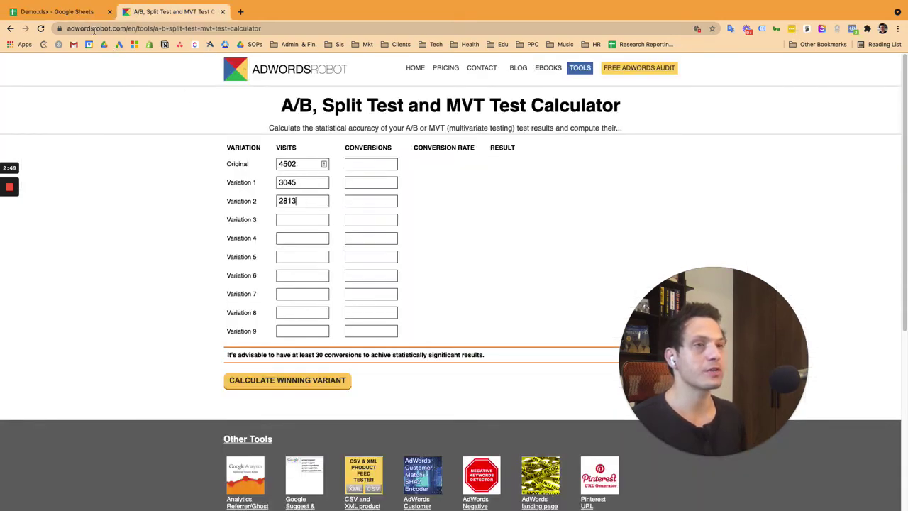
- Transfer the Testimonial Mash Ad's conversions, 14, from the spreadsheet into the calculator's Original conversions
click(78, 13)
click(543, 187)
key(super+c)
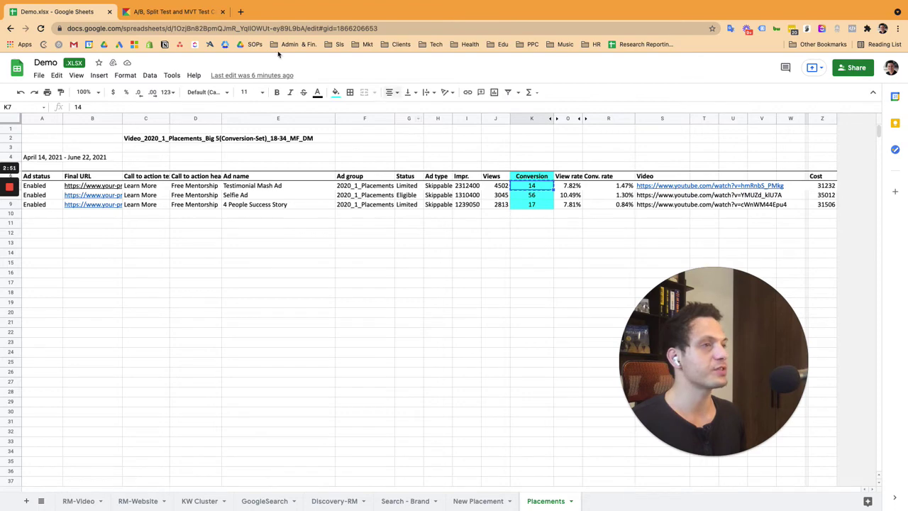
click(177, 12)
click(369, 164)
key(super+v)
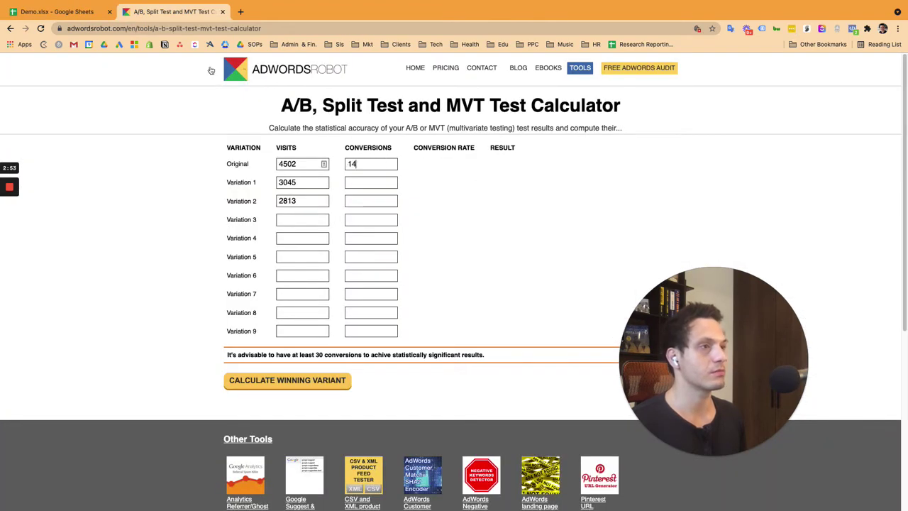
- Transfer the Selfie Ad's conversions, 56, from the spreadsheet into the calculator's Variation 1 conversions
click(60, 35)
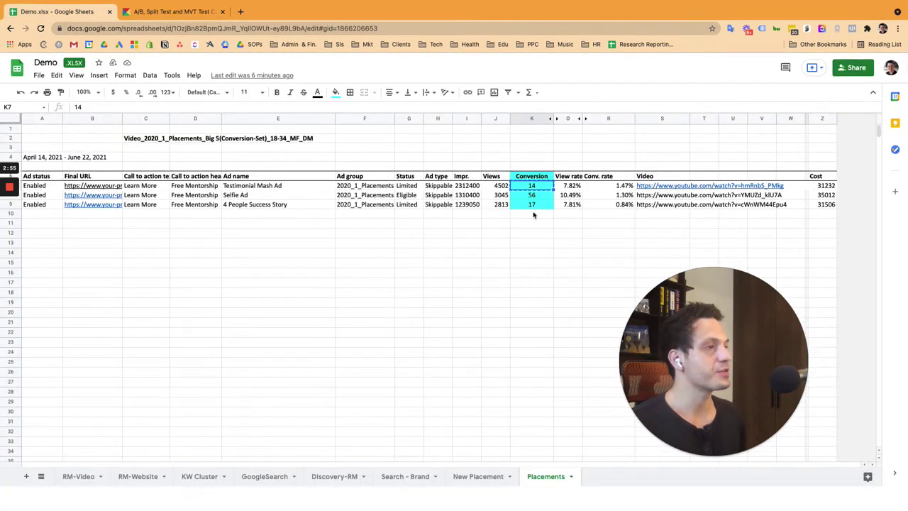
click(531, 196)
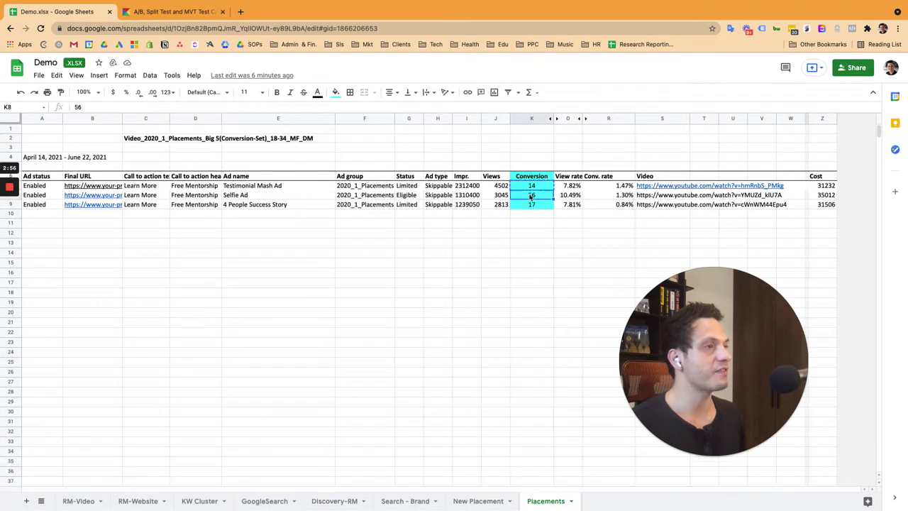
key(super+c)
click(165, 12)
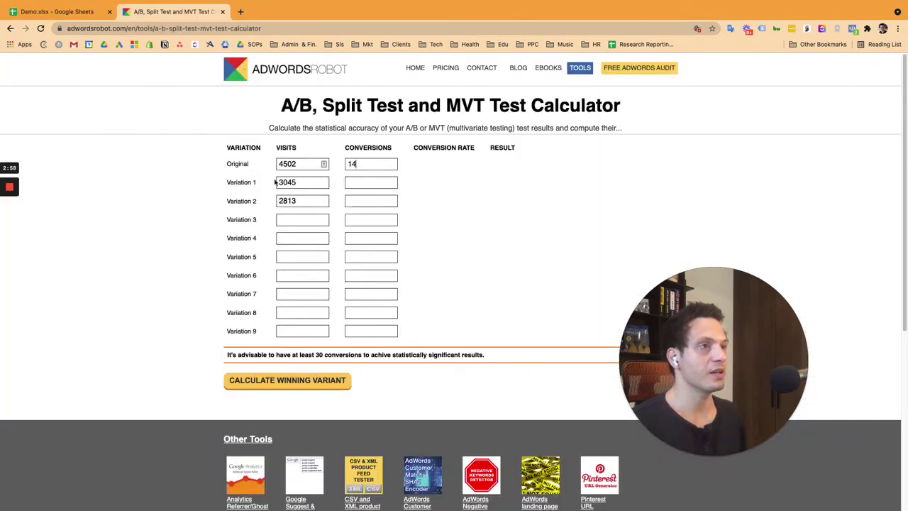
click(370, 181)
key(super+v)
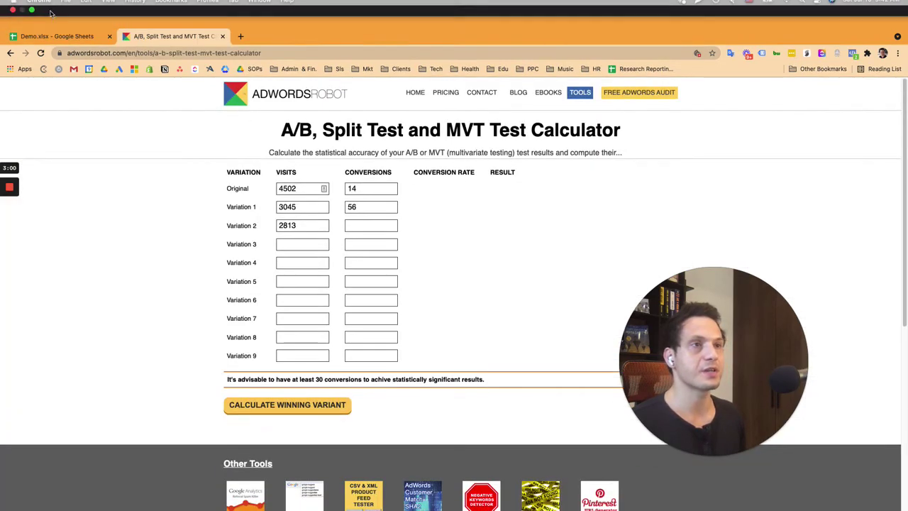
- Transfer the 4 People Success Story ad's conversions, 17, from the spreadsheet into the calculator's Variation 2 conversions
click(63, 36)
click(537, 205)
key(super+c)
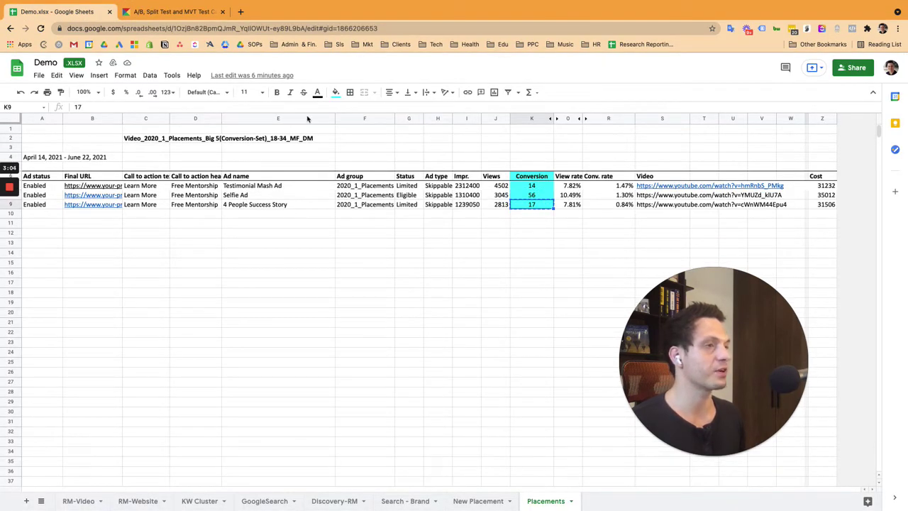
click(171, 12)
click(370, 201)
key(super+v)
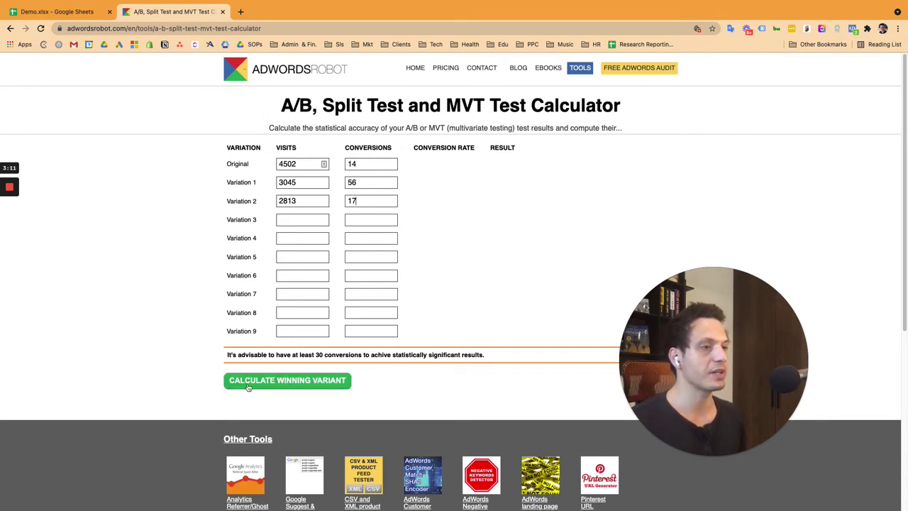
- Calculate the winning variant and review the confidence result and conversion rate for Variation 1
click(289, 383)
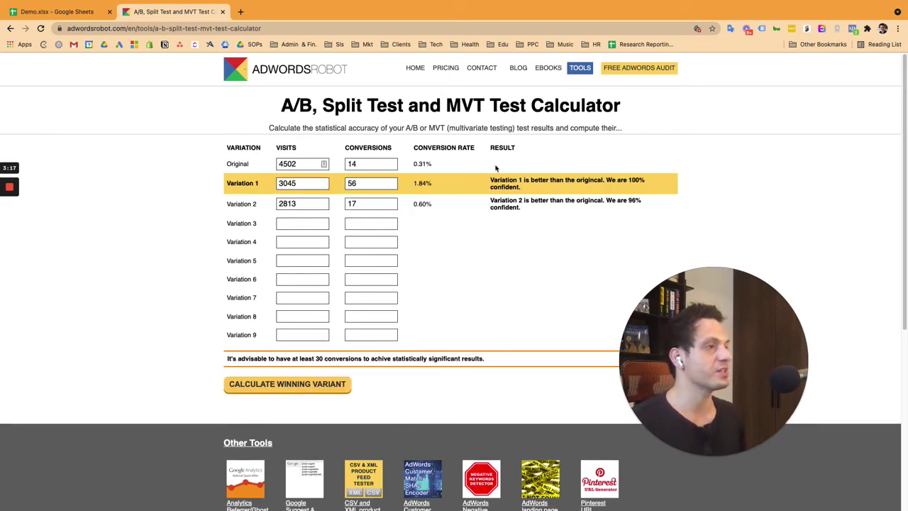
drag(521, 188, 607, 181)
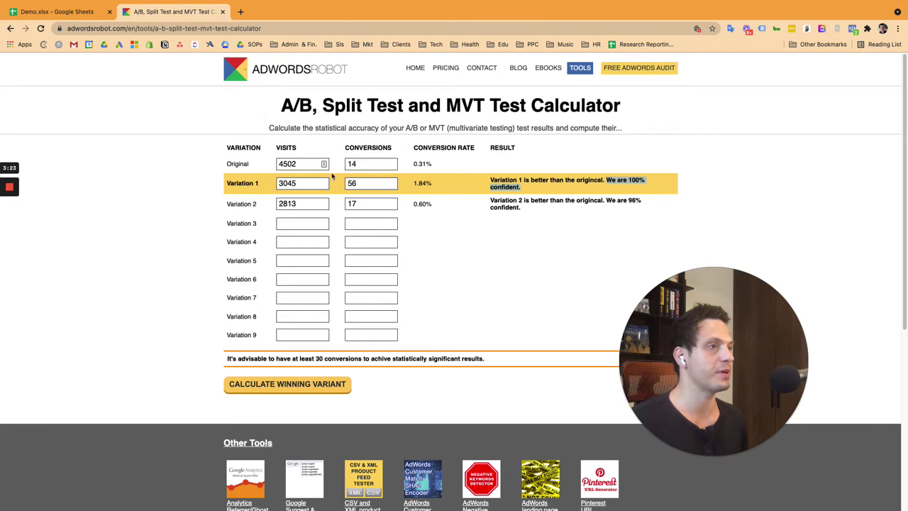
click(555, 220)
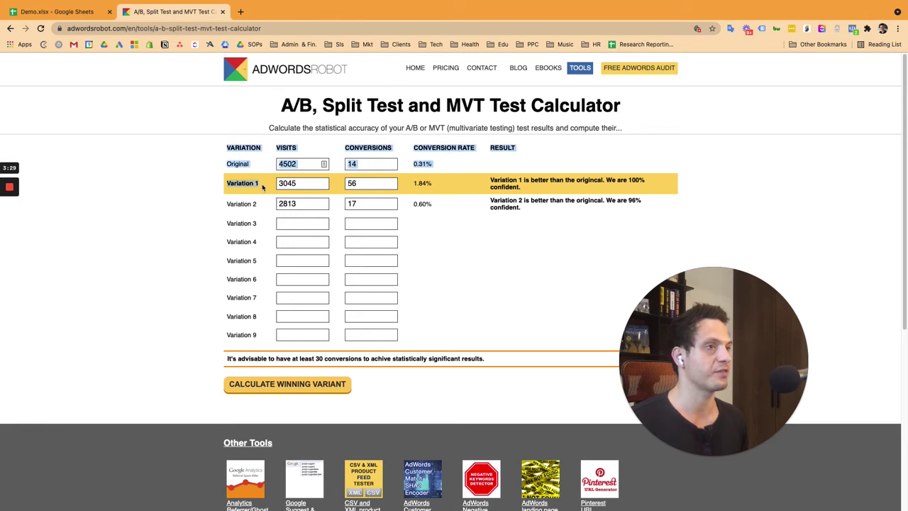
drag(412, 185, 443, 187)
click(415, 185)
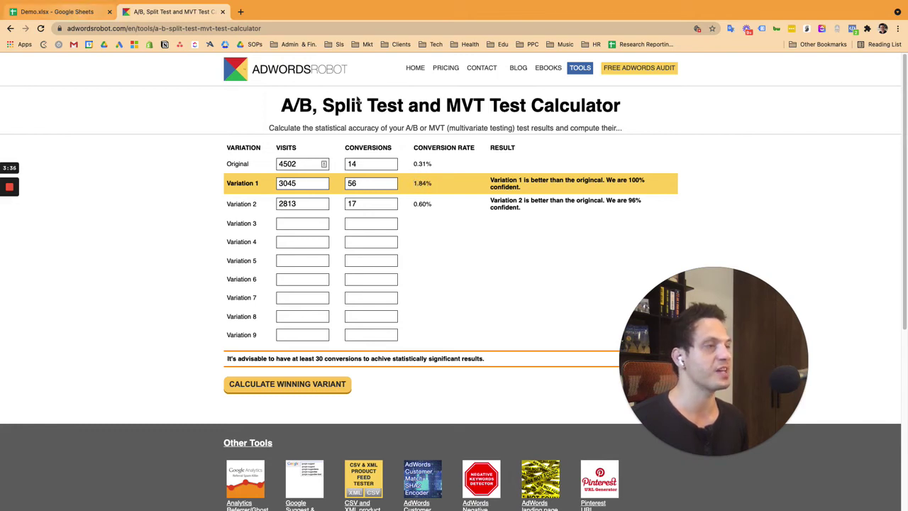
- Highlight the Selfie Ad name cell in the Google Sheets Placements data with an orange fill
click(81, 12)
click(571, 196)
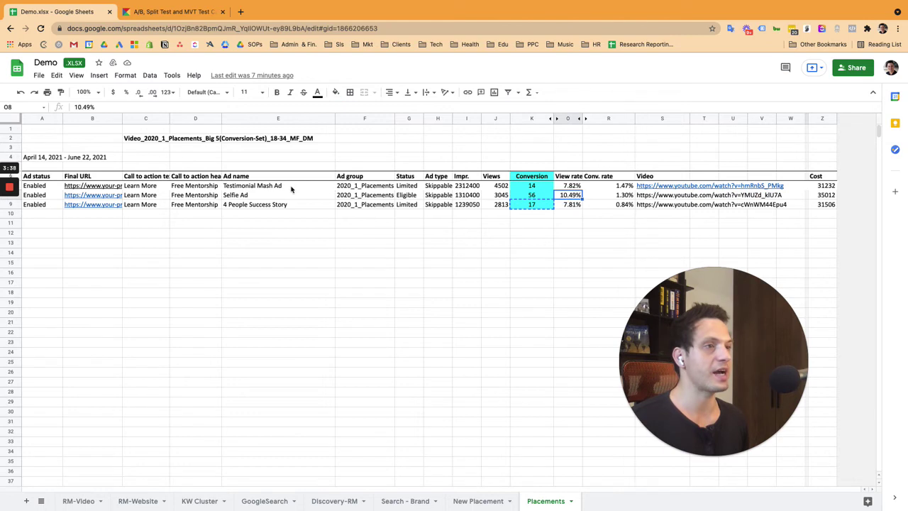
click(246, 196)
click(341, 96)
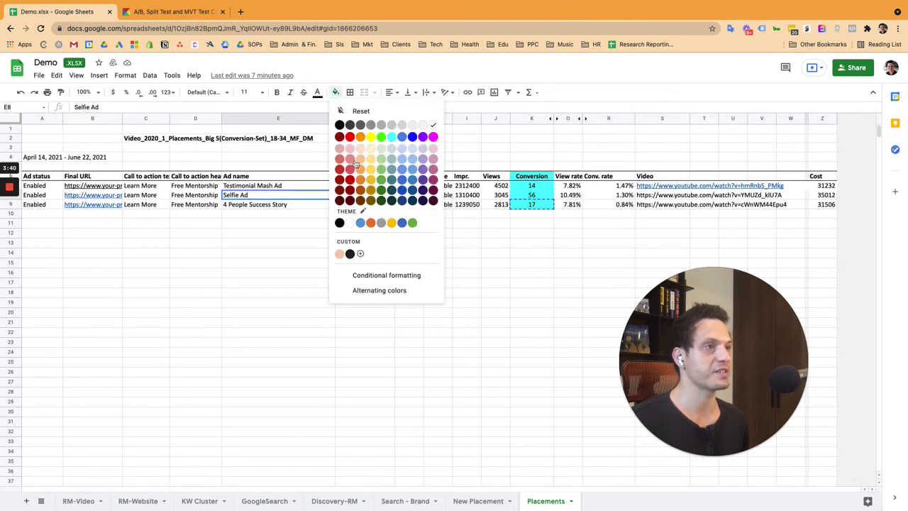
click(361, 143)
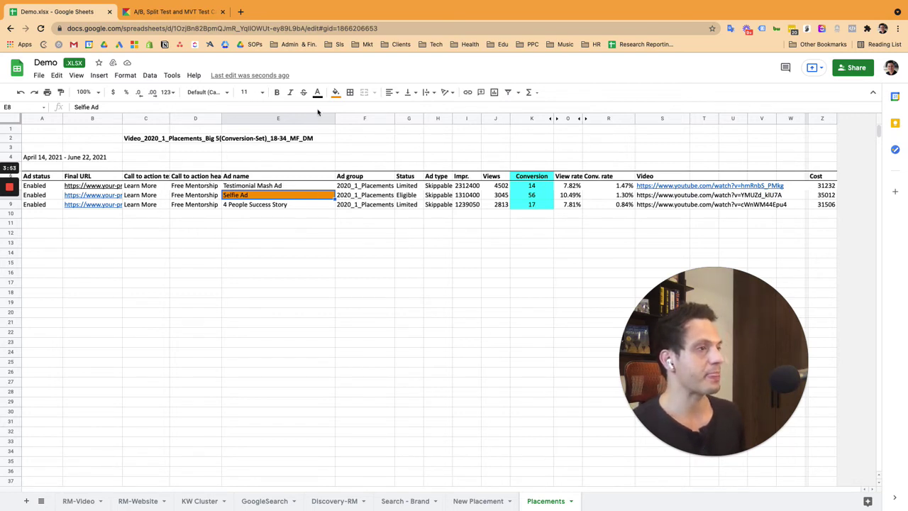
- Recheck the calculator page, return to the Placements sheet and copy the three ads' Conversion values in K7:K9
click(169, 12)
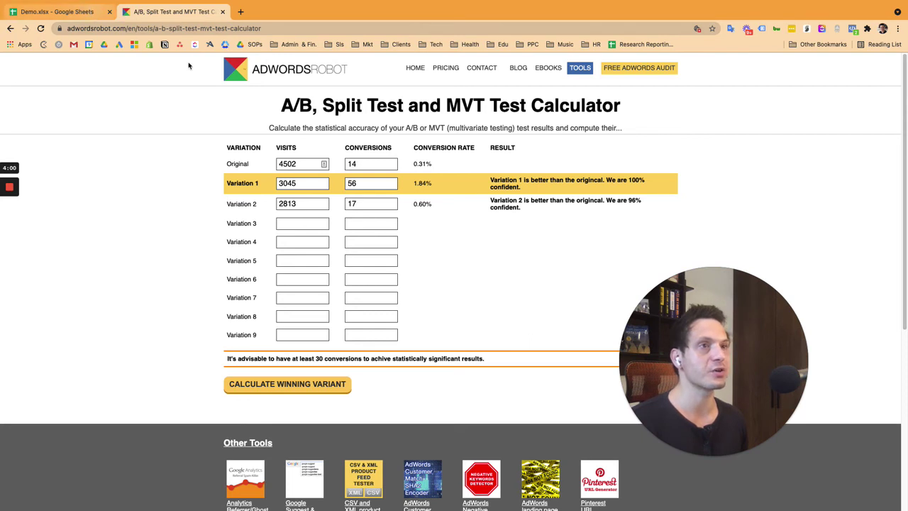
click(96, 9)
shift+click(516, 206)
key(ctrl+c)
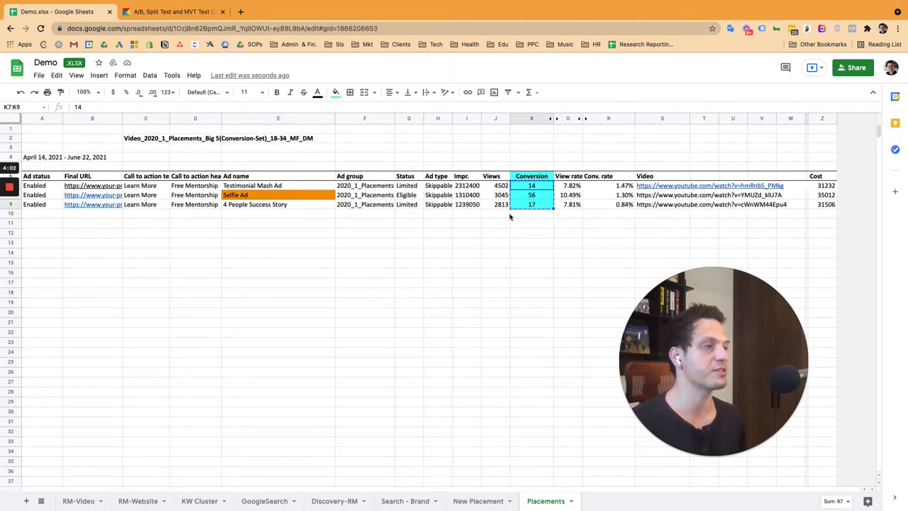